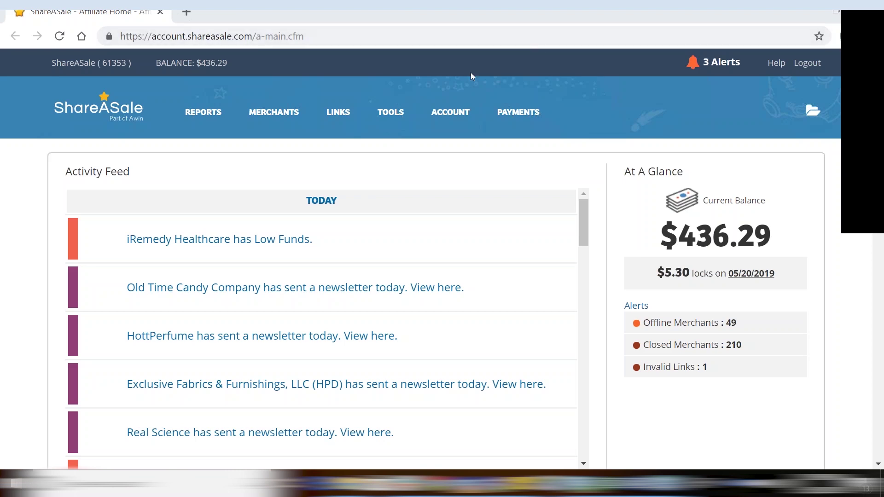
# Bring up the LINKS dropdown in the affiliate dashboard's top navigation bar.
pyautogui.moveTo(343, 117)
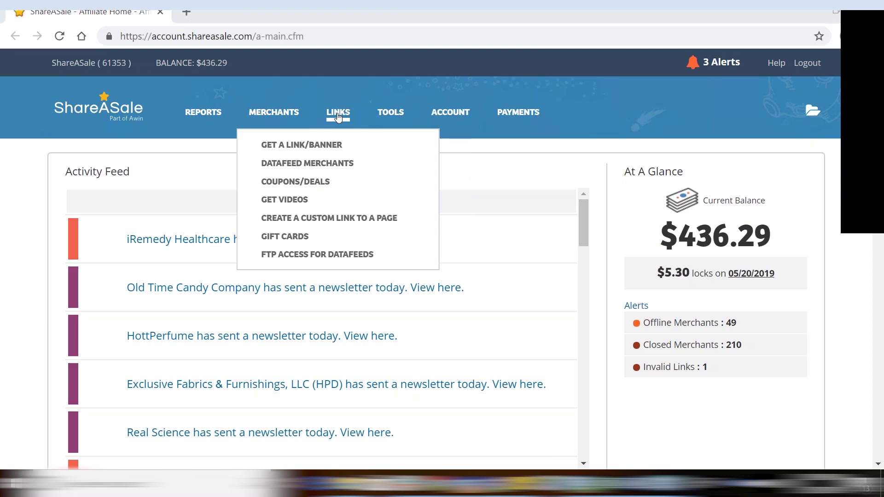
# On the Get A Link/Banner page, search merchants for 'erin' and load Erin Condren's links.
pyautogui.click(321, 145)
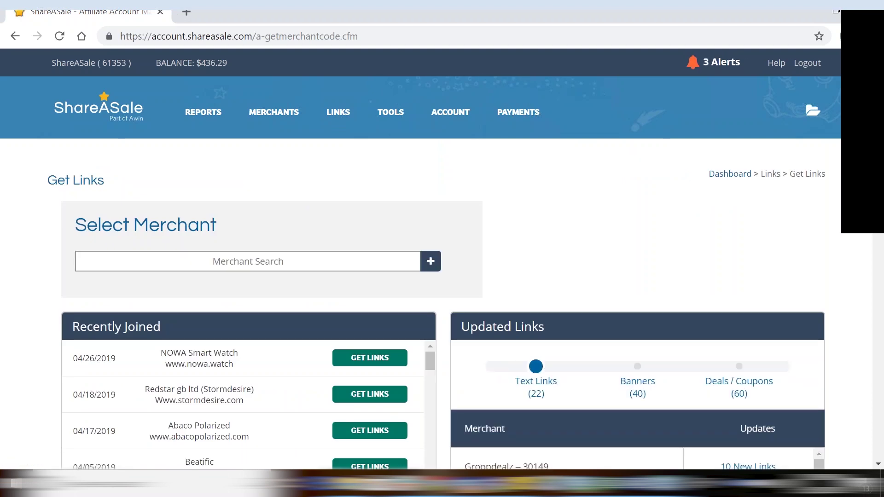
pyautogui.click(236, 265)
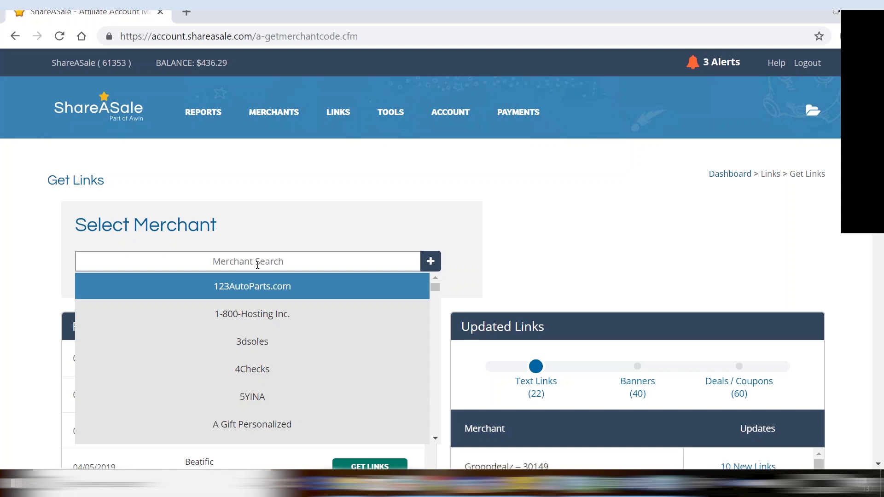
pyautogui.write('erin')
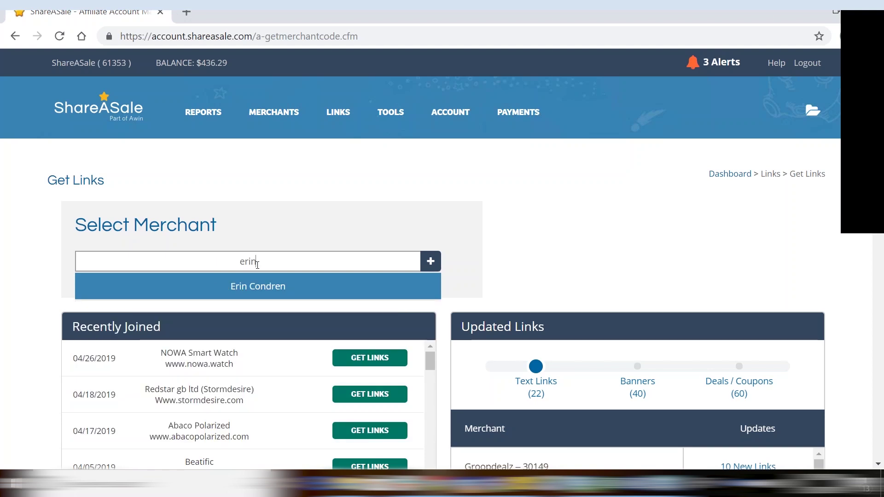
pyautogui.press('Return')
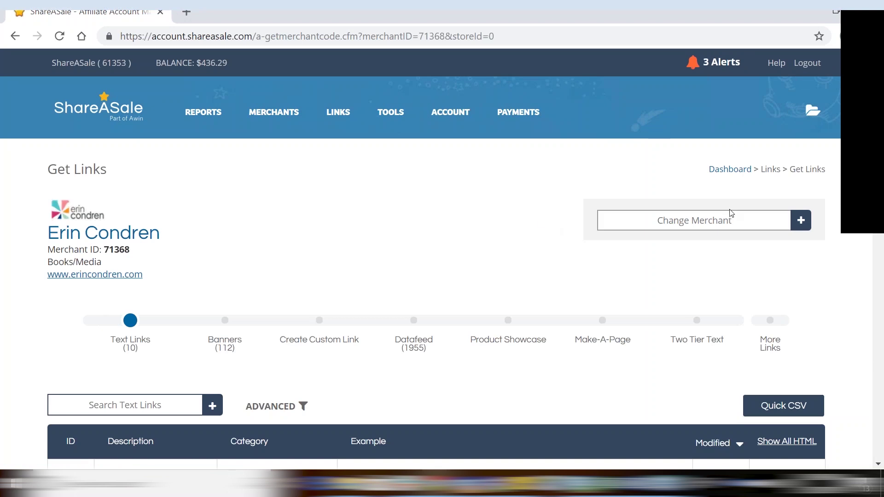
pyautogui.click(807, 229)
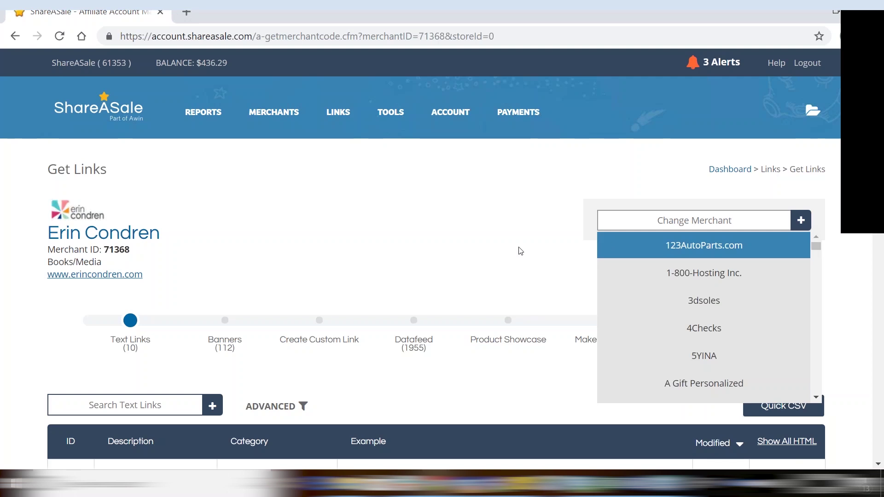
pyautogui.click(520, 251)
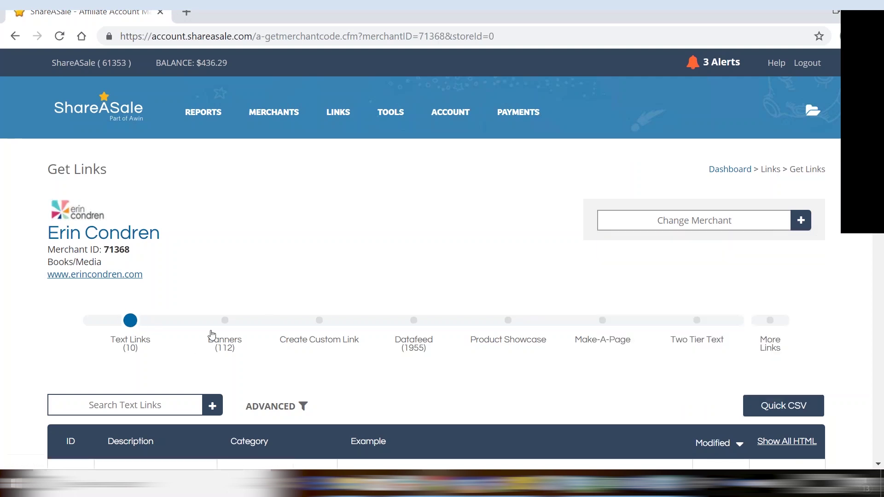
pyautogui.scroll(-2, 231, 335)
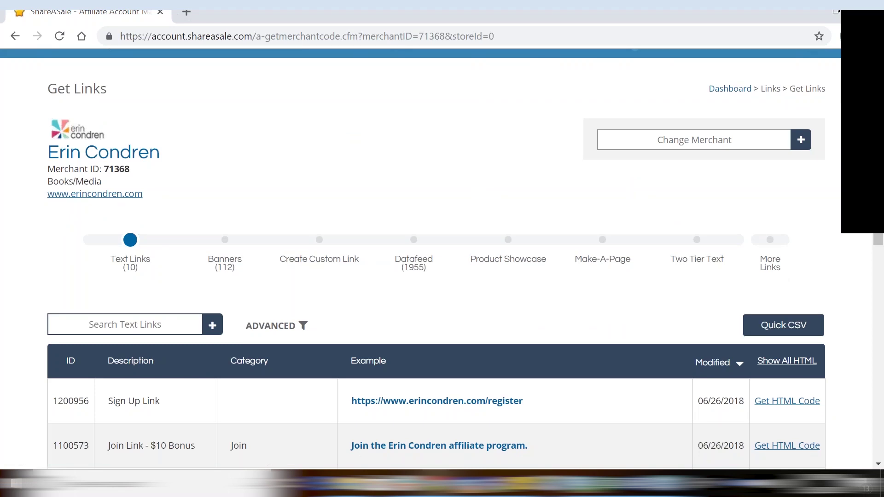
# Display the HTML code for the Join Link - $10 Bonus text link.
pyautogui.scroll(-3, 282, 295)
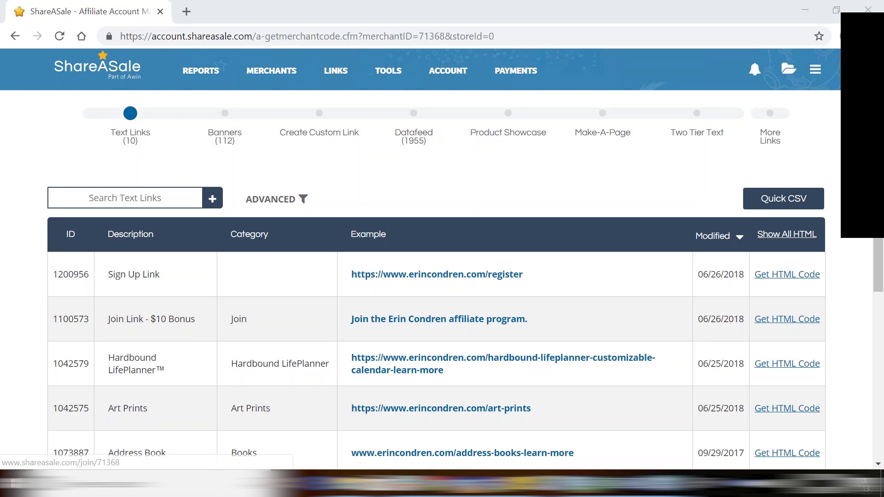
pyautogui.moveTo(530, 324); pyautogui.dragTo(348, 330)
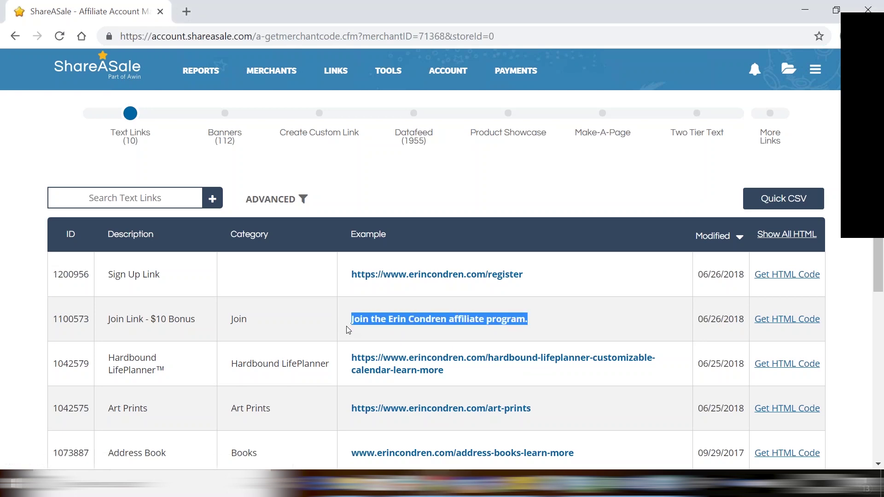
pyautogui.click(552, 330)
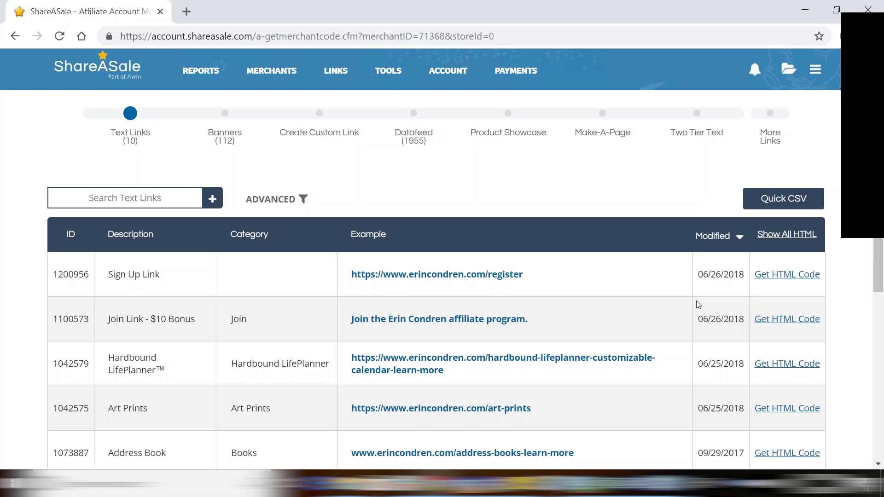
pyautogui.click(796, 320)
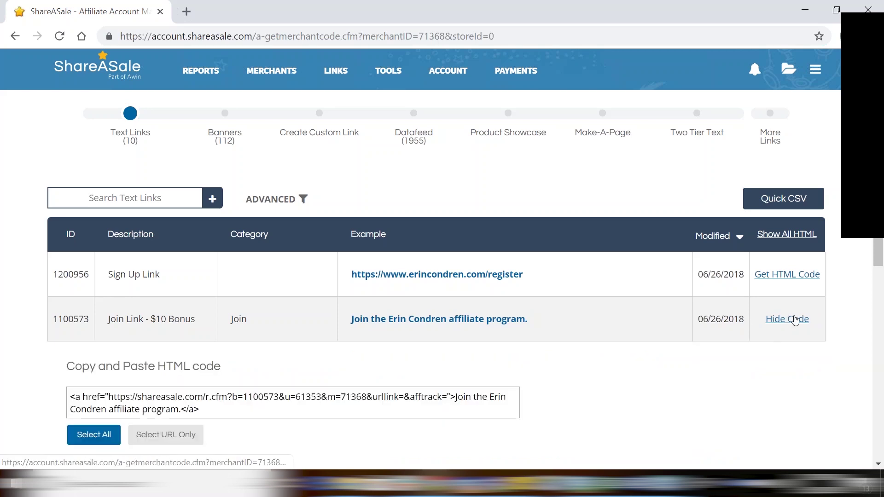
# Select the Join Link's full HTML code, then show only its tracking URL.
pyautogui.click(106, 436)
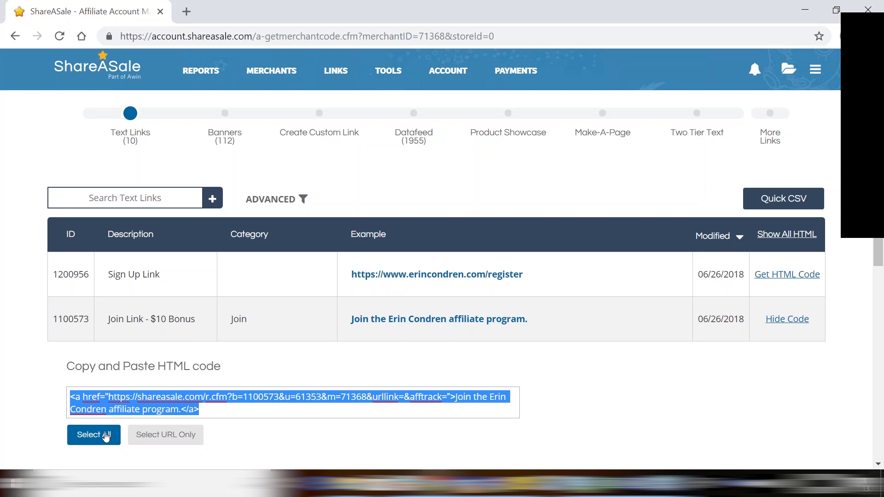
pyautogui.click(156, 435)
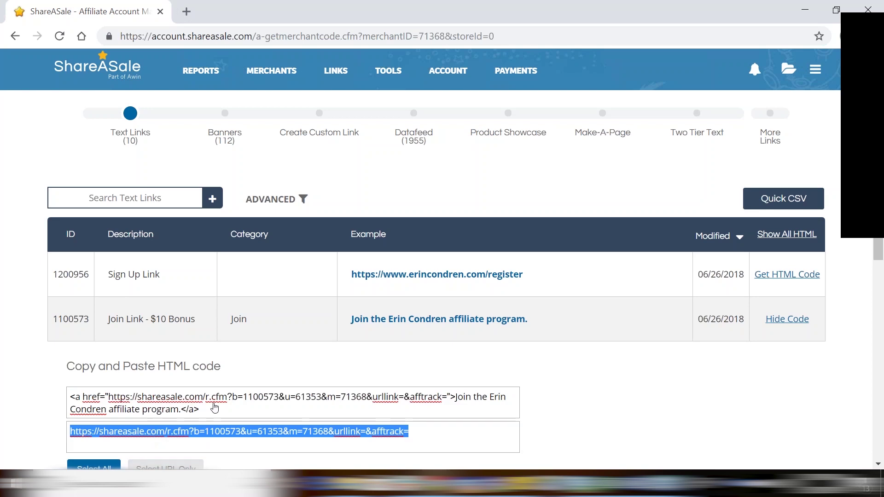
pyautogui.click(454, 430)
pyautogui.scroll(-1, 455, 430)
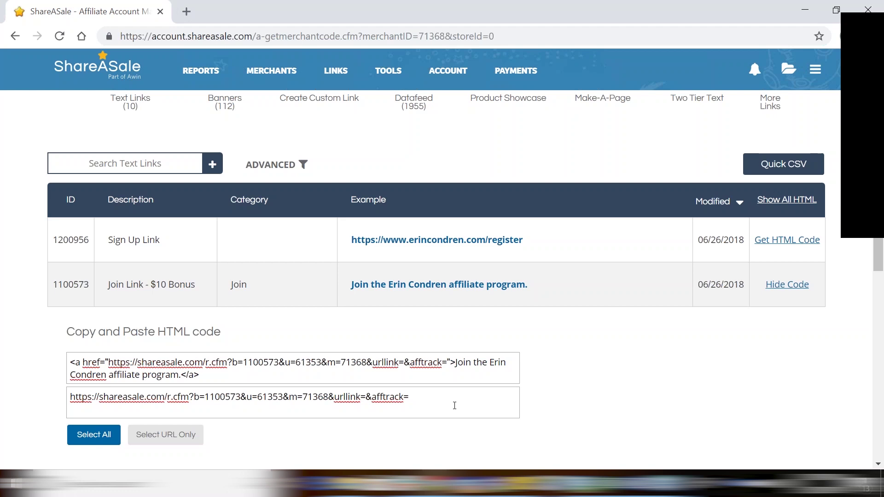
# Highlight the affiliate ID, merchant ID 71368 and link ID 1100573 within the URL.
pyautogui.doubleClick(275, 397)
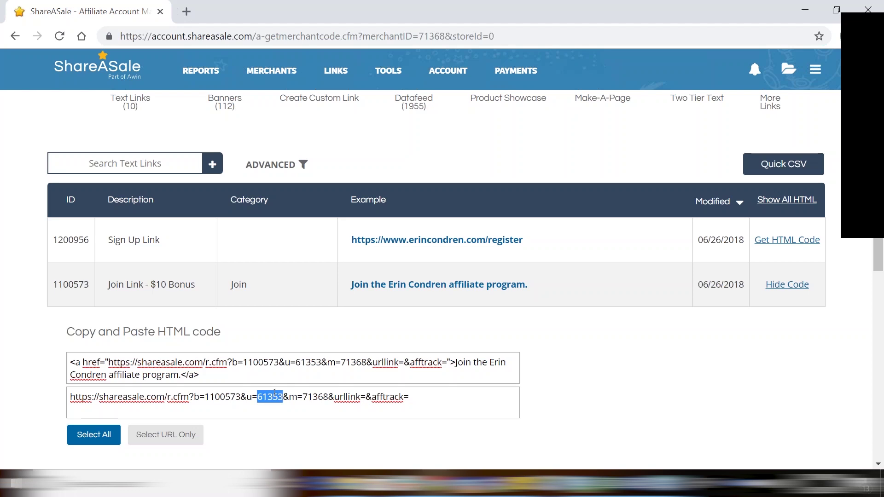
pyautogui.doubleClick(316, 397)
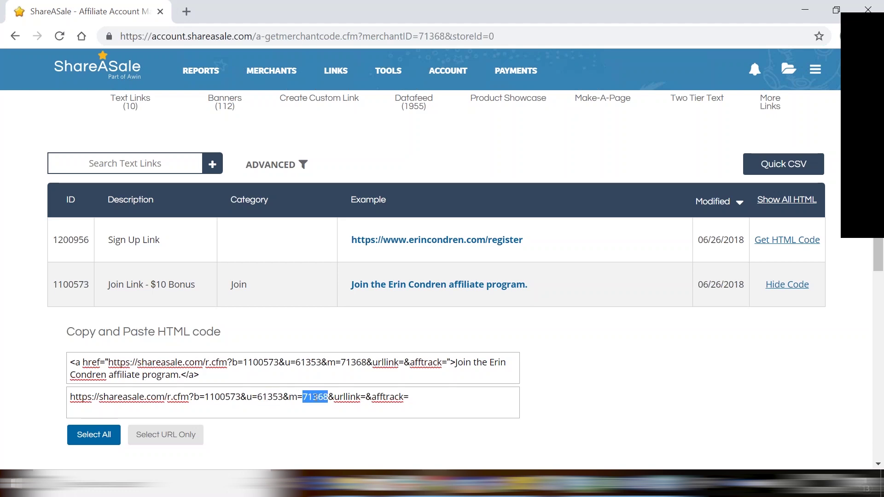
pyautogui.doubleClick(225, 397)
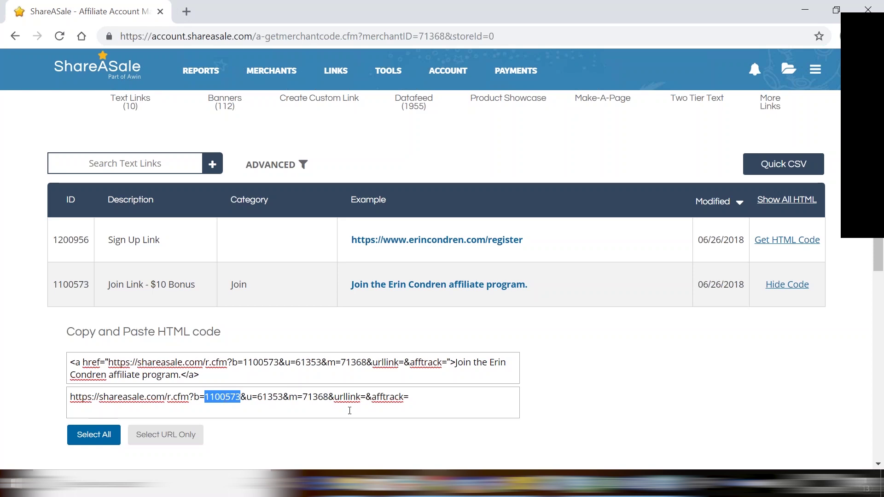
pyautogui.click(417, 402)
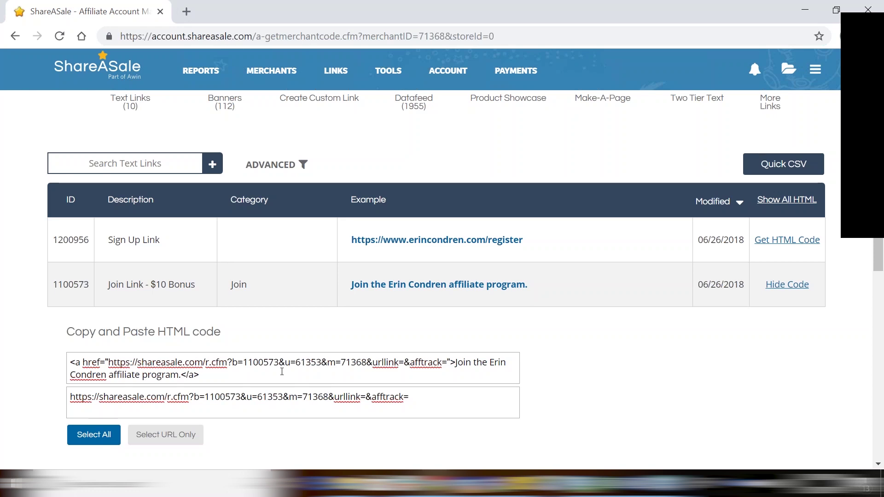
# Switch to Erin Condren's banners and open the 120 x 600 Teacher Lesson Planner banner.
pyautogui.scroll(5, 231, 313)
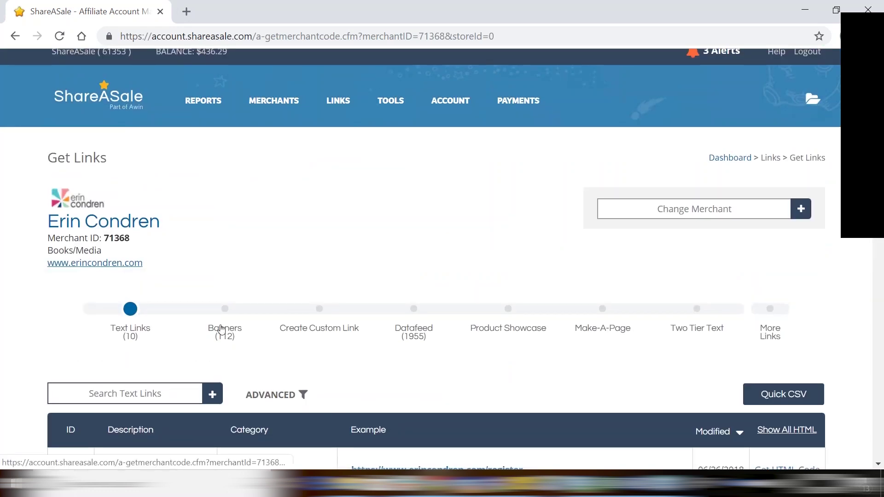
pyautogui.click(221, 330)
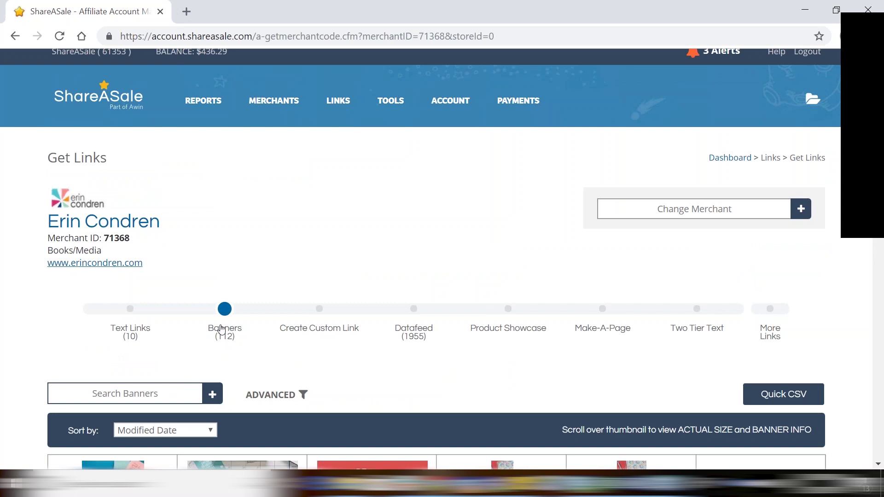
pyautogui.scroll(-5, 221, 330)
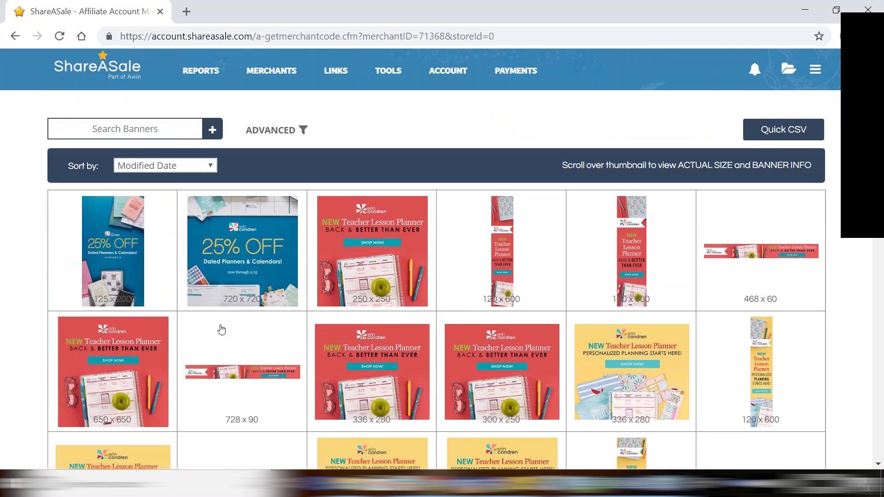
pyautogui.scroll(-1, 222, 330)
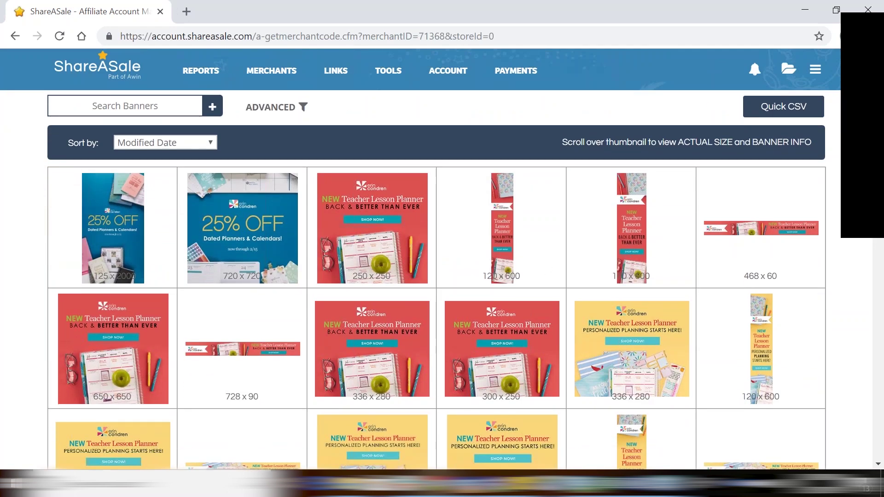
pyautogui.click(496, 240)
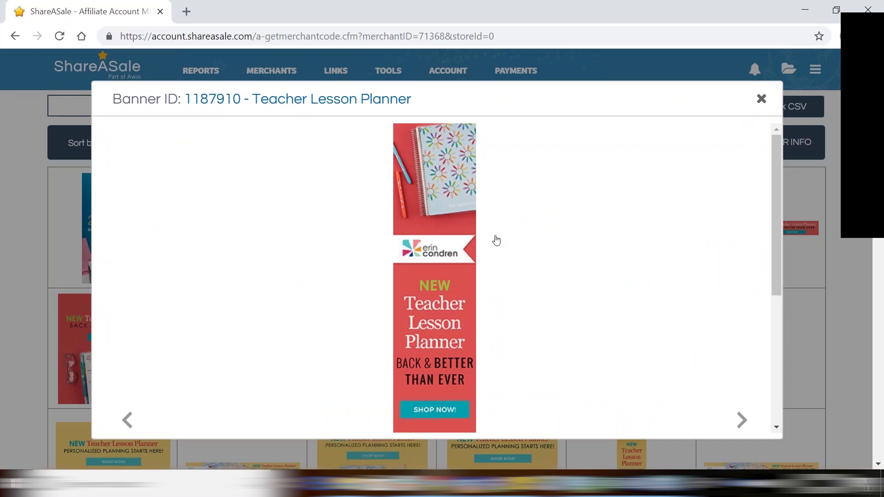
# Select the banner's complete HTML code, then close its details dialog.
pyautogui.scroll(-7, 497, 240)
pyautogui.scroll(5, 497, 240)
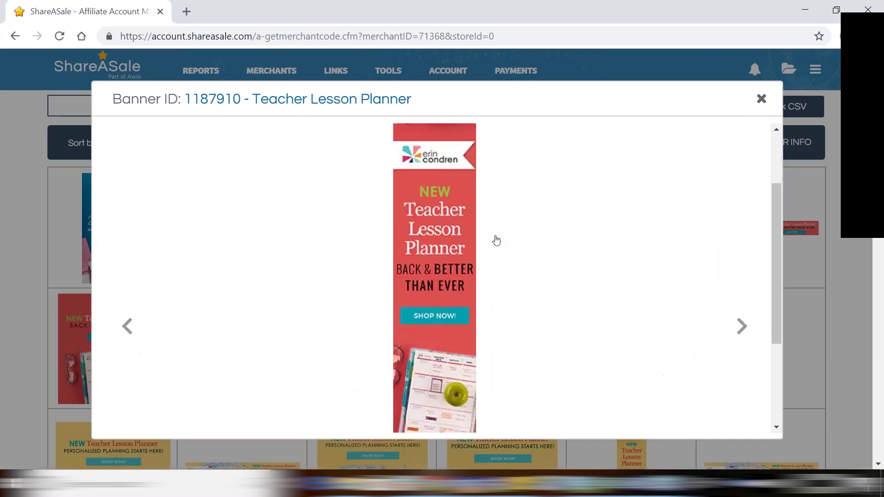
pyautogui.scroll(-3, 496, 240)
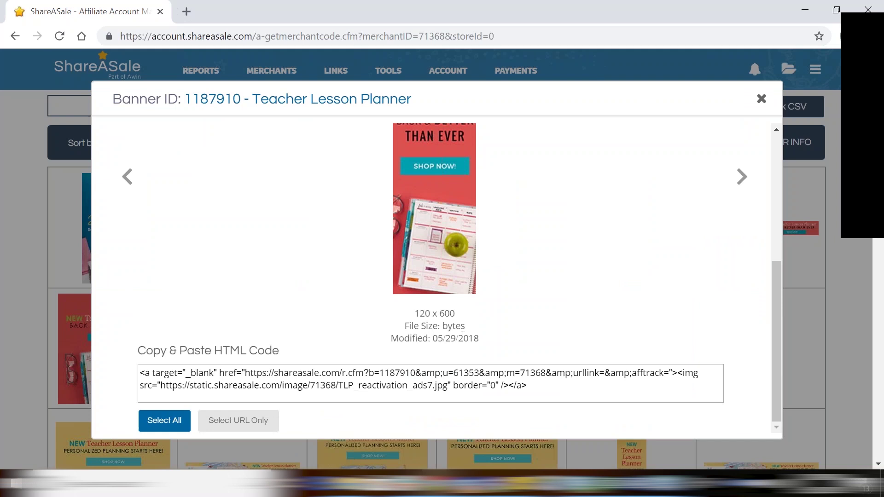
pyautogui.scroll(-5, 463, 335)
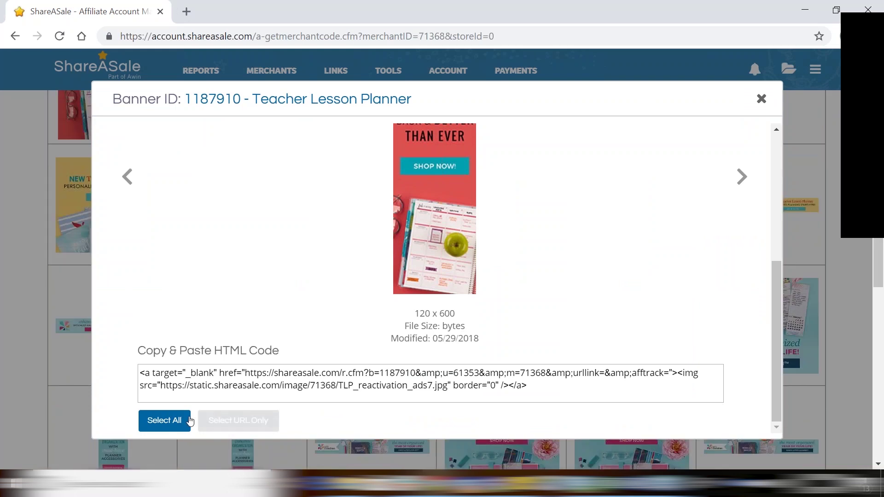
pyautogui.click(162, 420)
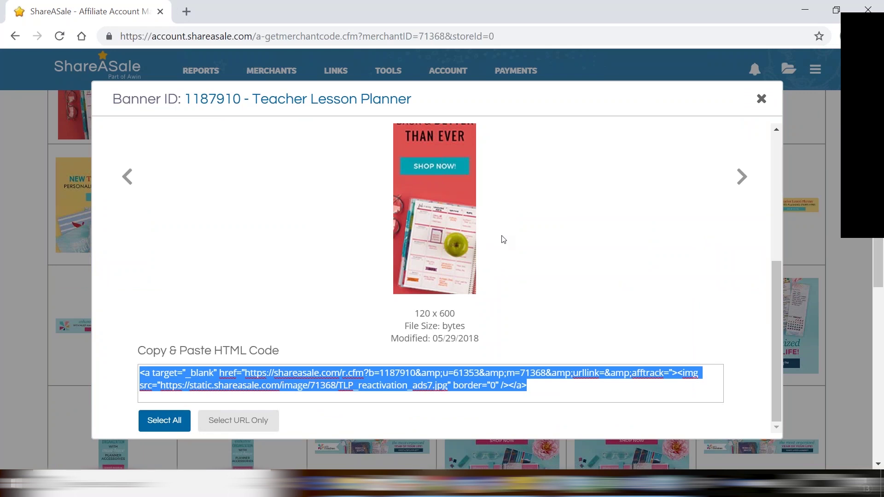
pyautogui.click(763, 101)
pyautogui.scroll(15, 588, 204)
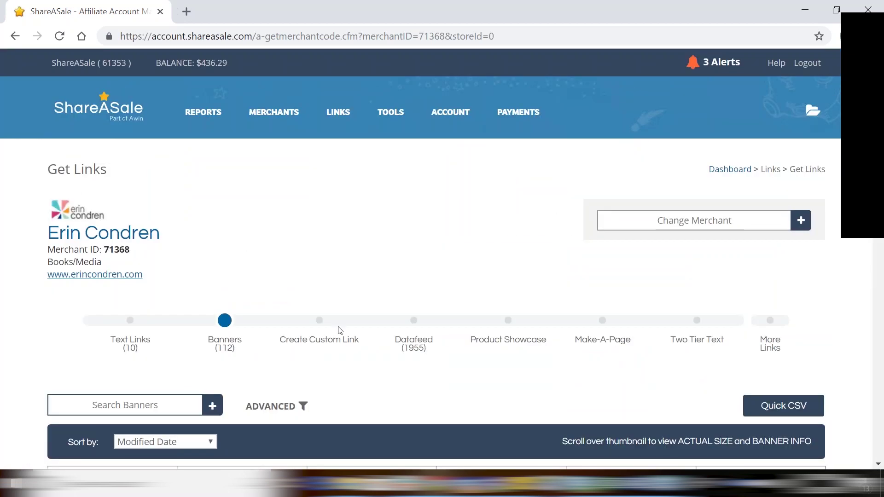
# Copy the existing paisley-invitations destination into the Custom Link Generator's Paste URL field.
pyautogui.click(310, 346)
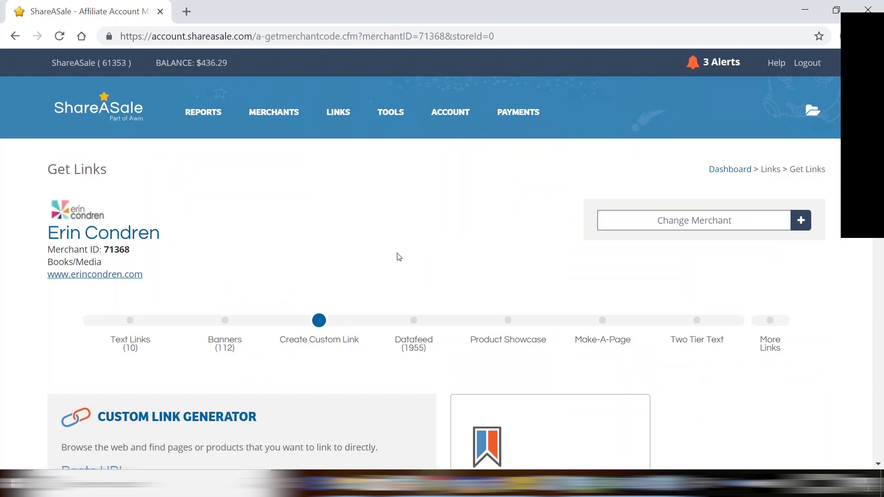
pyautogui.scroll(-5, 400, 257)
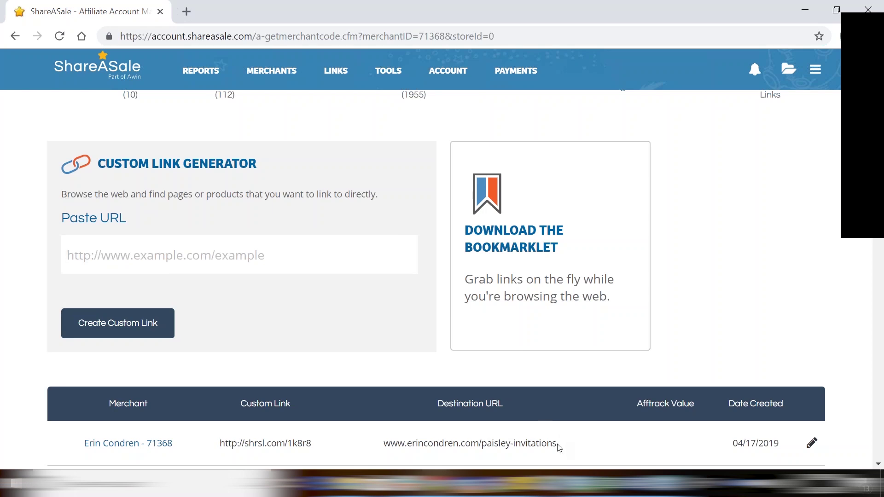
pyautogui.moveTo(557, 444); pyautogui.dragTo(384, 445)
pyautogui.hotkey('ctrl', 'c')
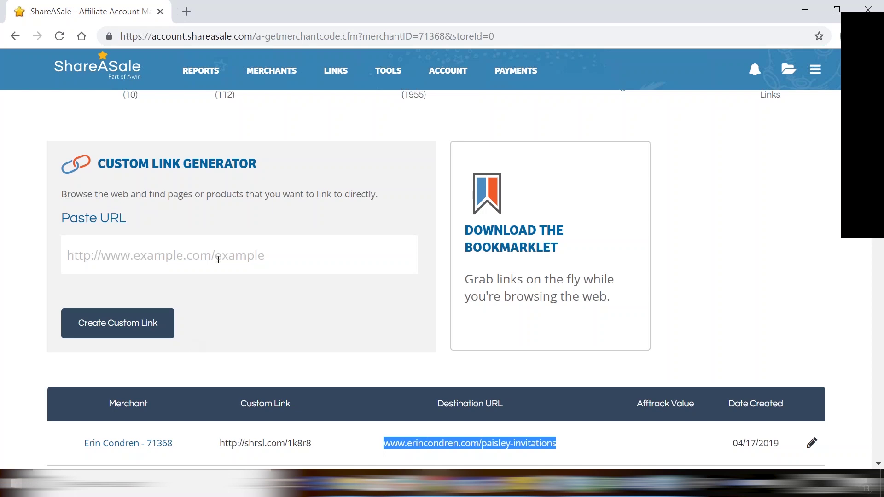
pyautogui.click(219, 260)
pyautogui.hotkey('ctrl', 'v')
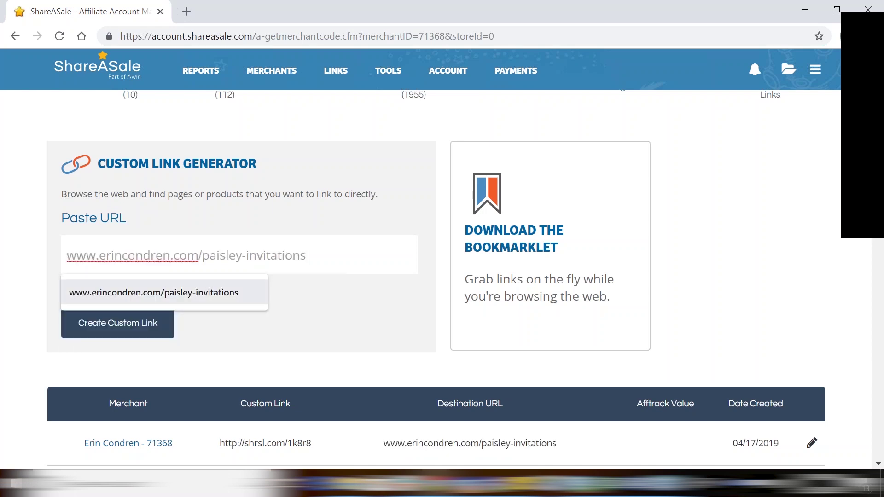
pyautogui.click(161, 330)
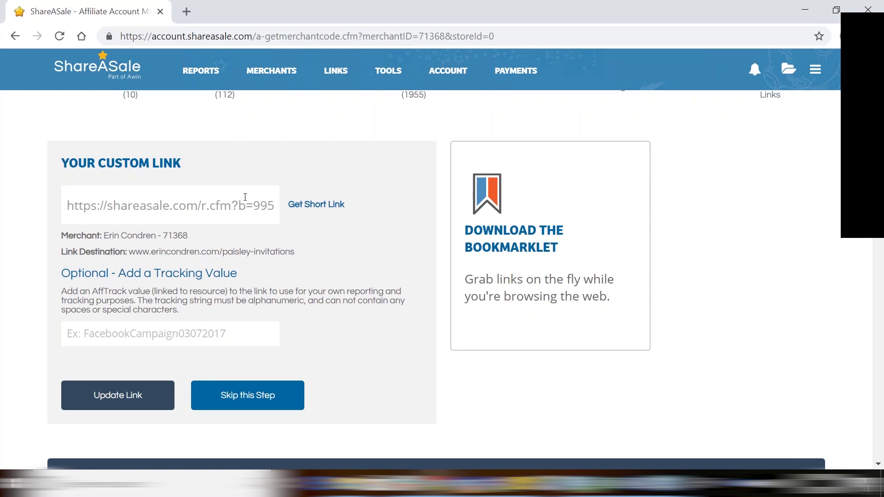
pyautogui.click(314, 208)
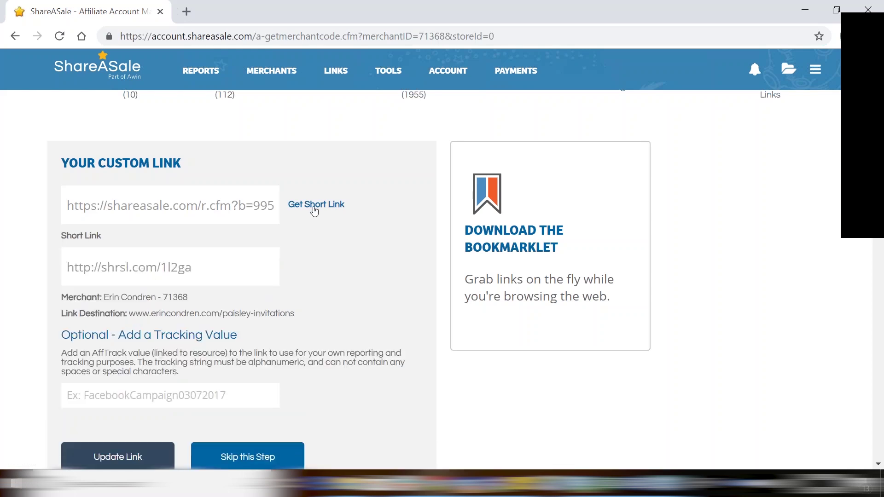
pyautogui.click(228, 269)
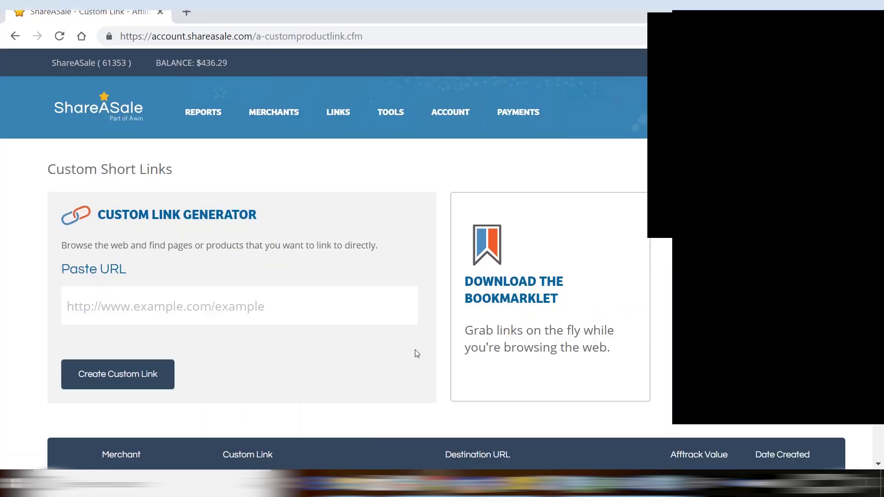
pyautogui.scroll(-6, 414, 355)
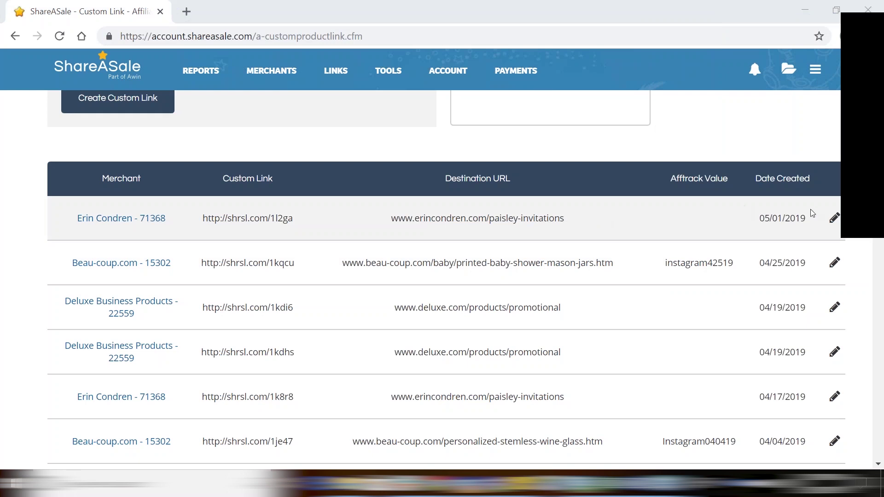
pyautogui.click(835, 218)
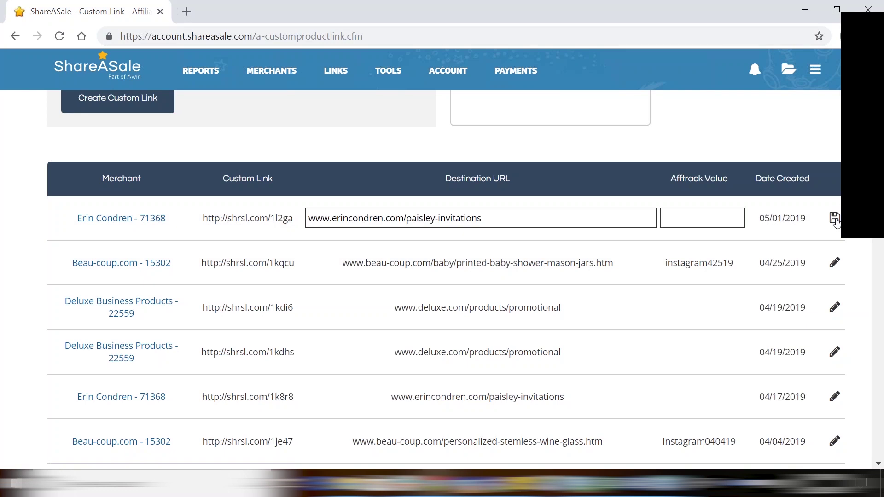